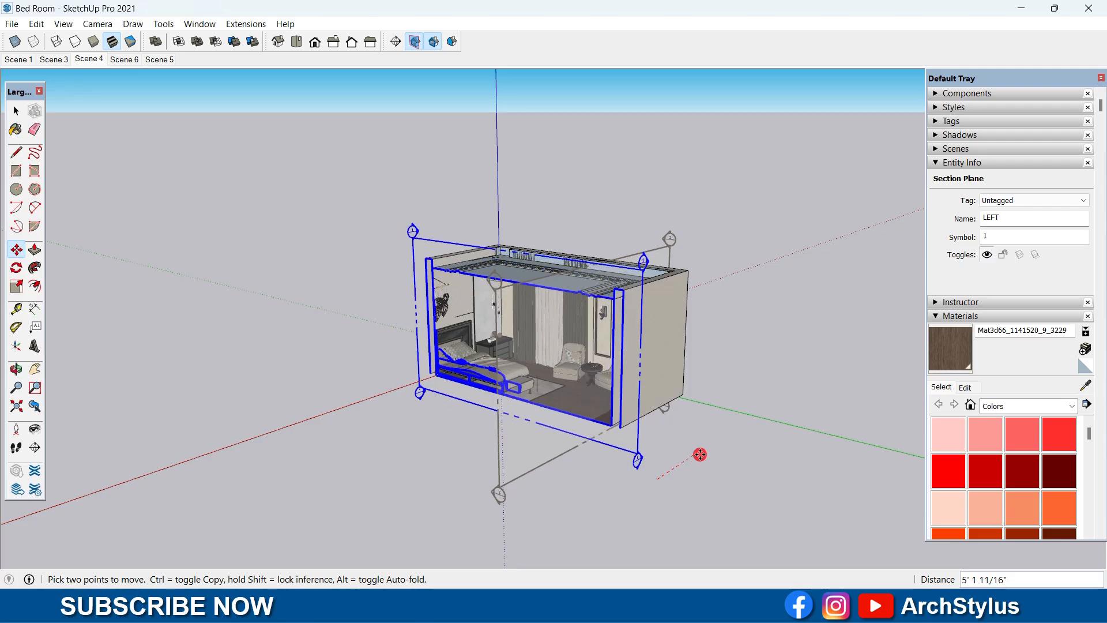
Move the LEFT section plane about 6' 7" outward to expose the bed, and delete the FRONT section plane.
click(698, 454)
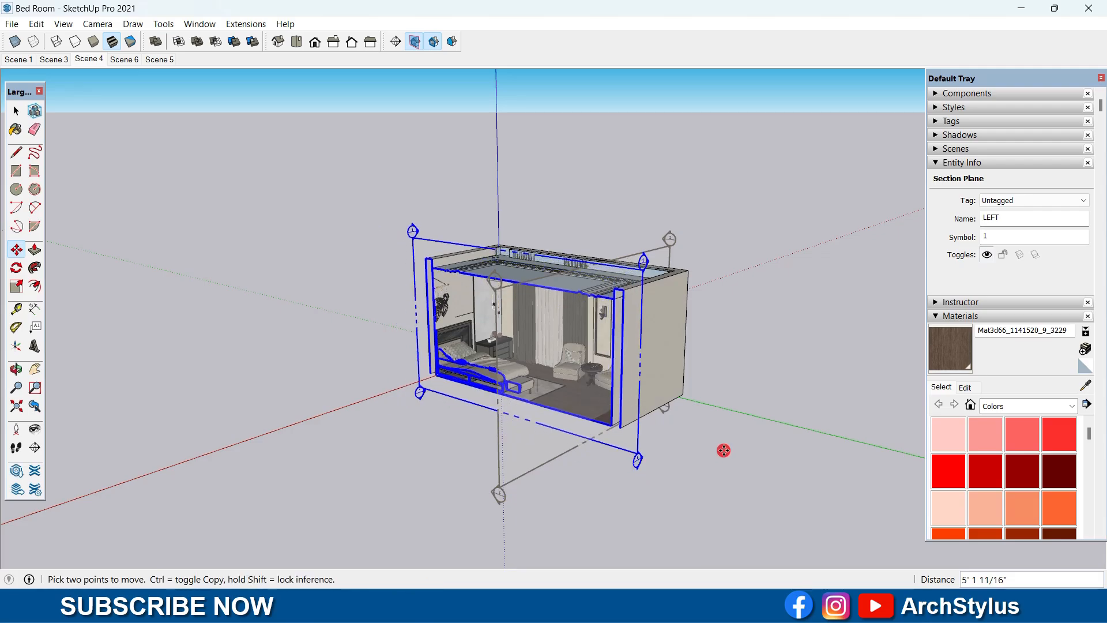
click(682, 482)
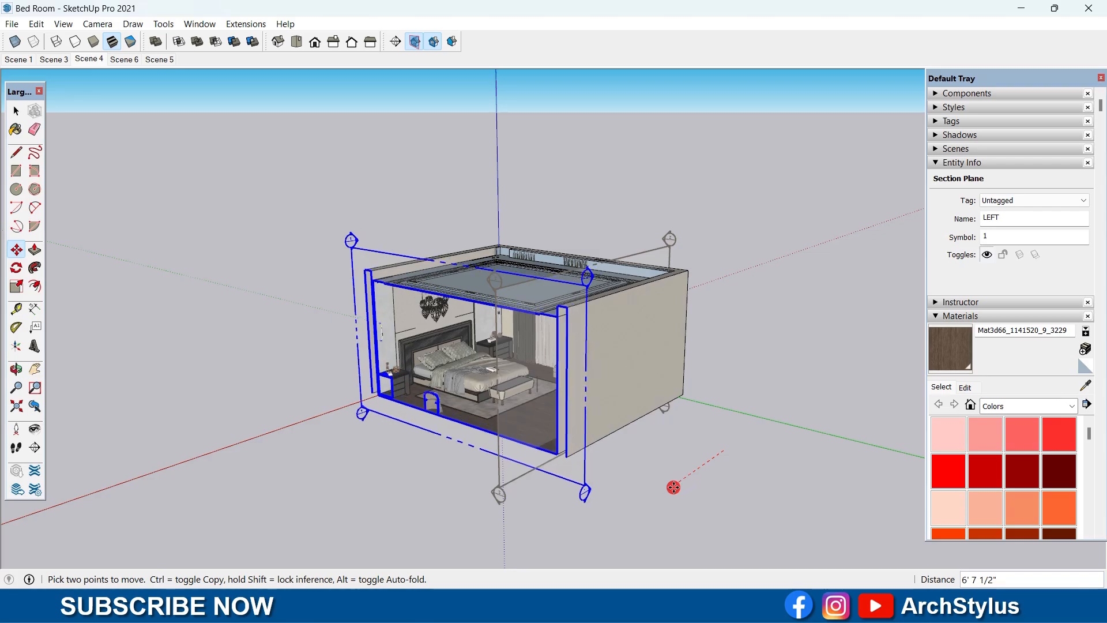
key(space)
click(669, 238)
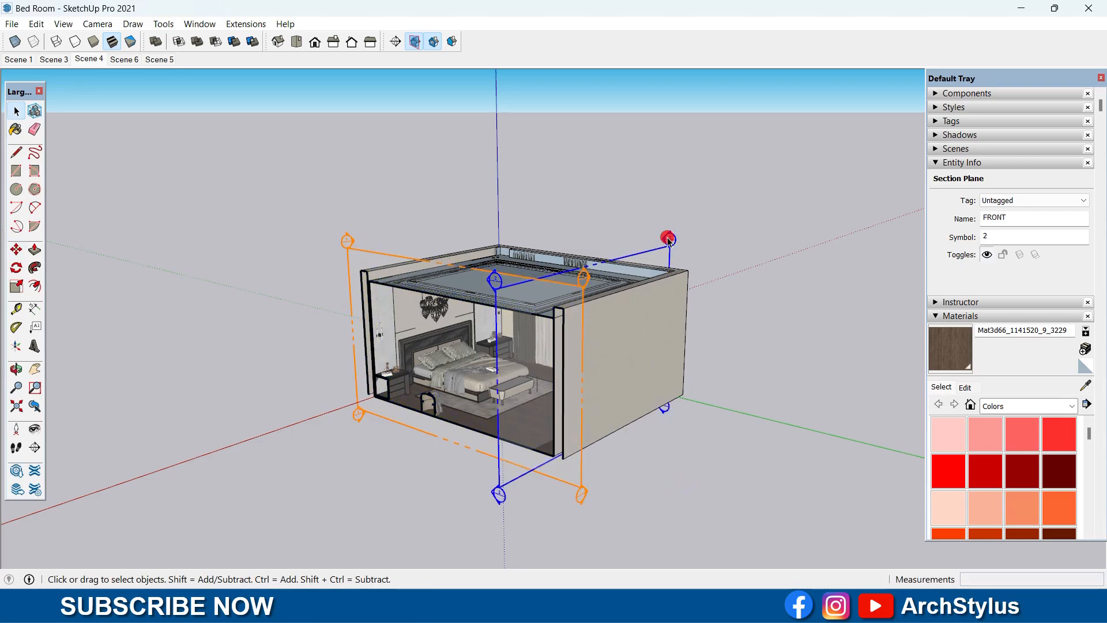
key(Delete)
Align the view to the LEFT section plane, and return to the previous camera view.
middle_drag(395, 414, 546, 368)
click(713, 376)
middle_drag(713, 376, 538, 364)
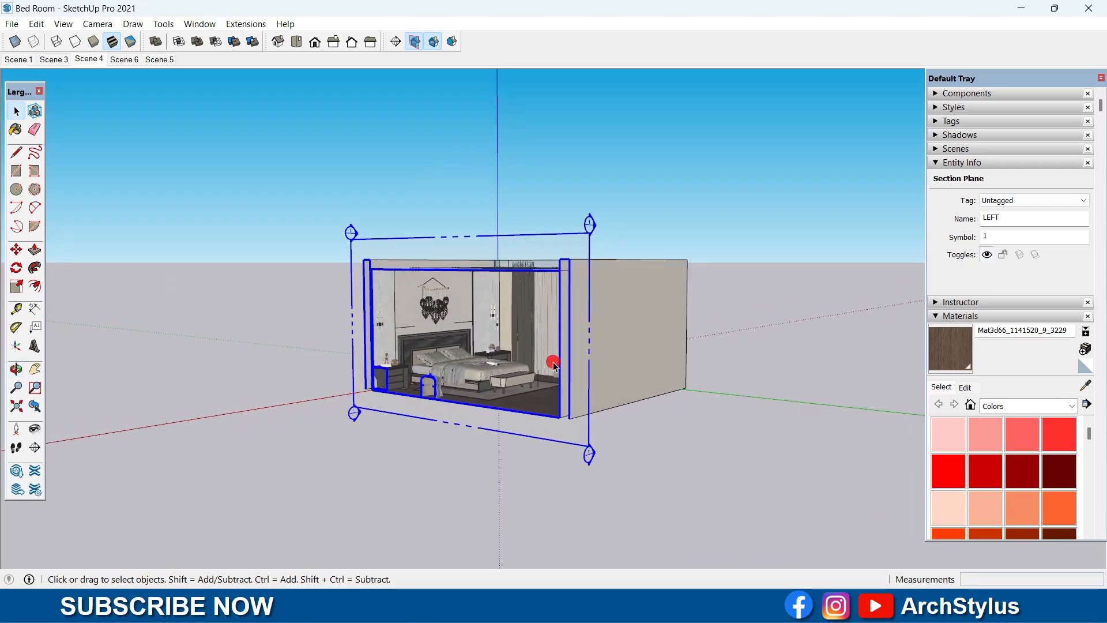
right_click(469, 234)
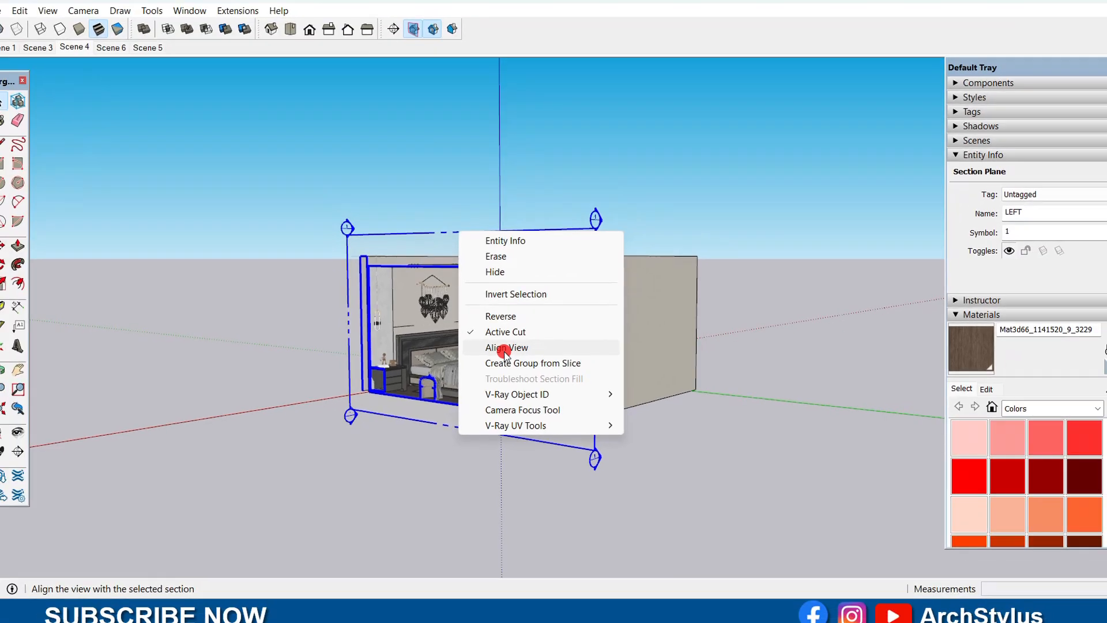
click(505, 348)
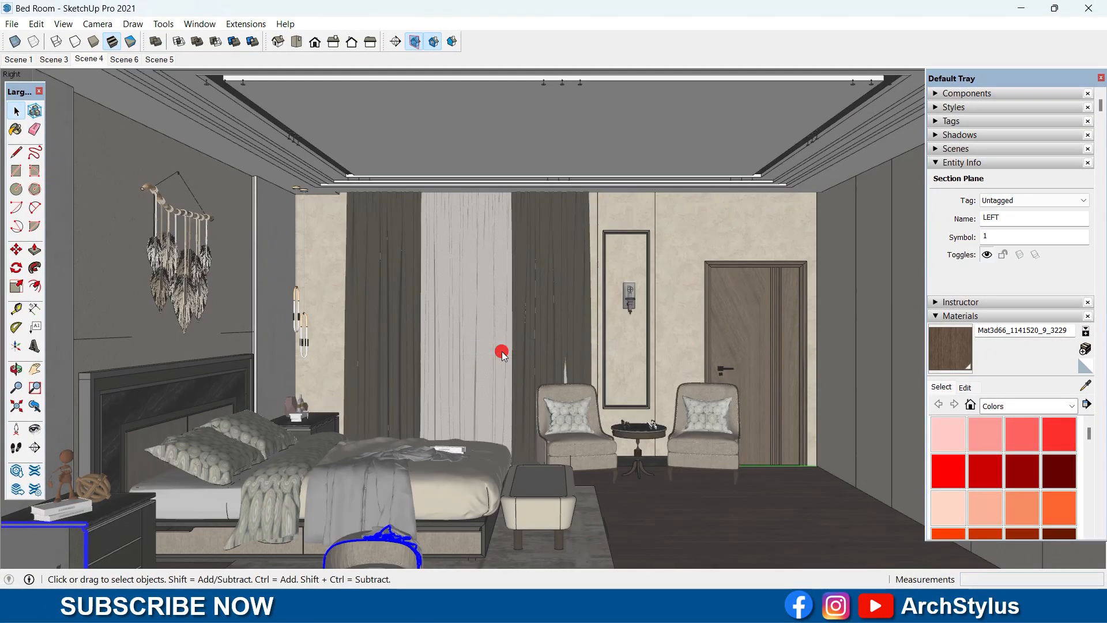
click(36, 405)
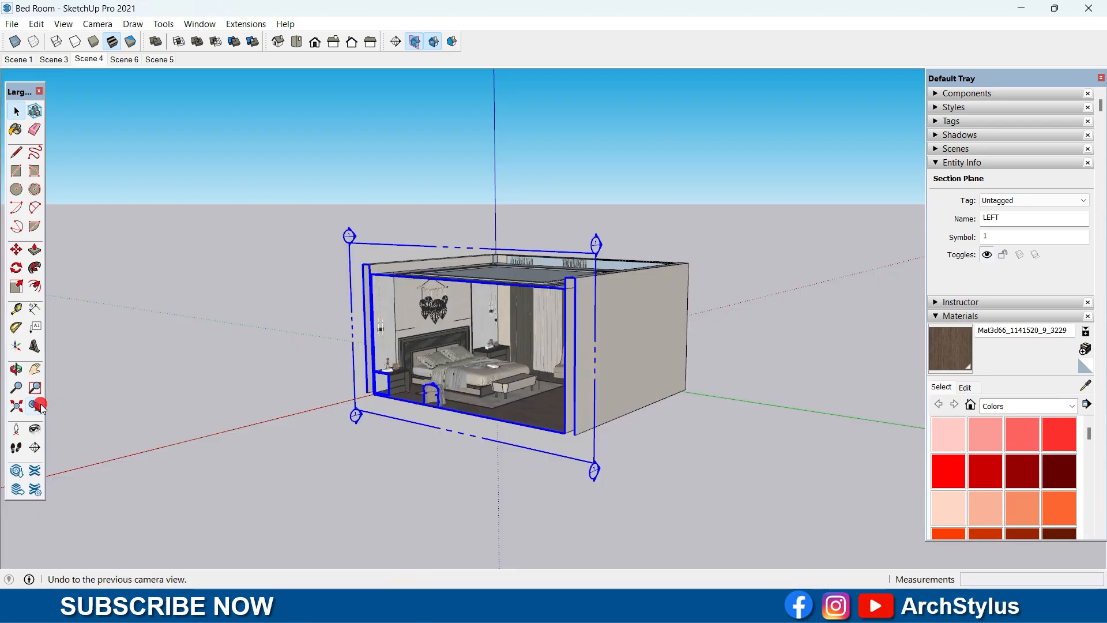
click(373, 449)
Place a new section plane on the solid outer wall perpendicular to the LEFT section cut.
click(396, 41)
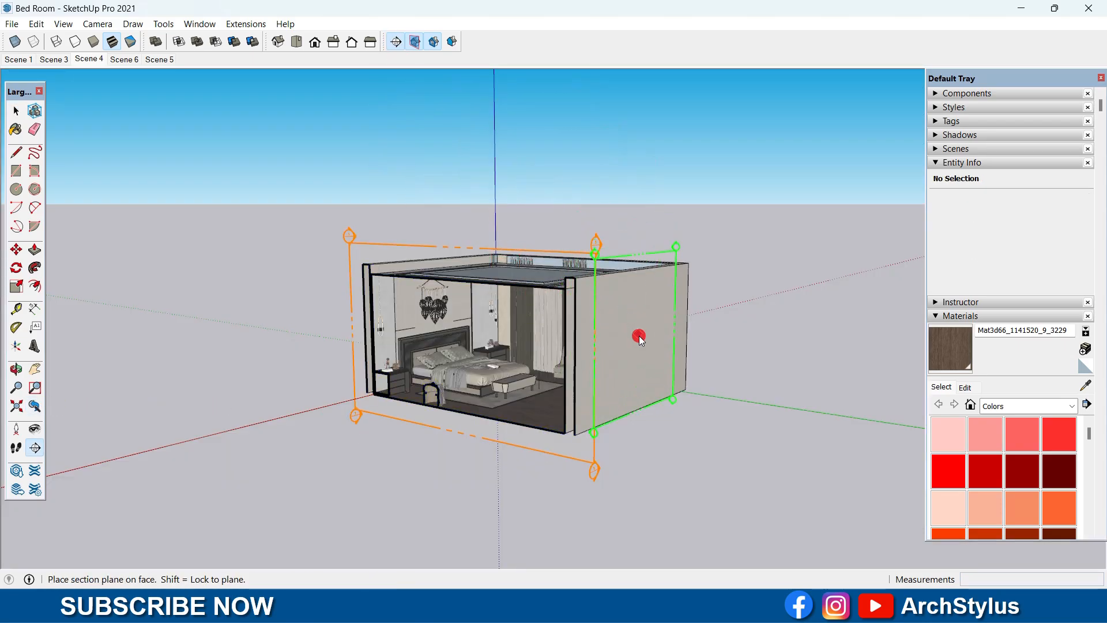
click(639, 338)
key(Return)
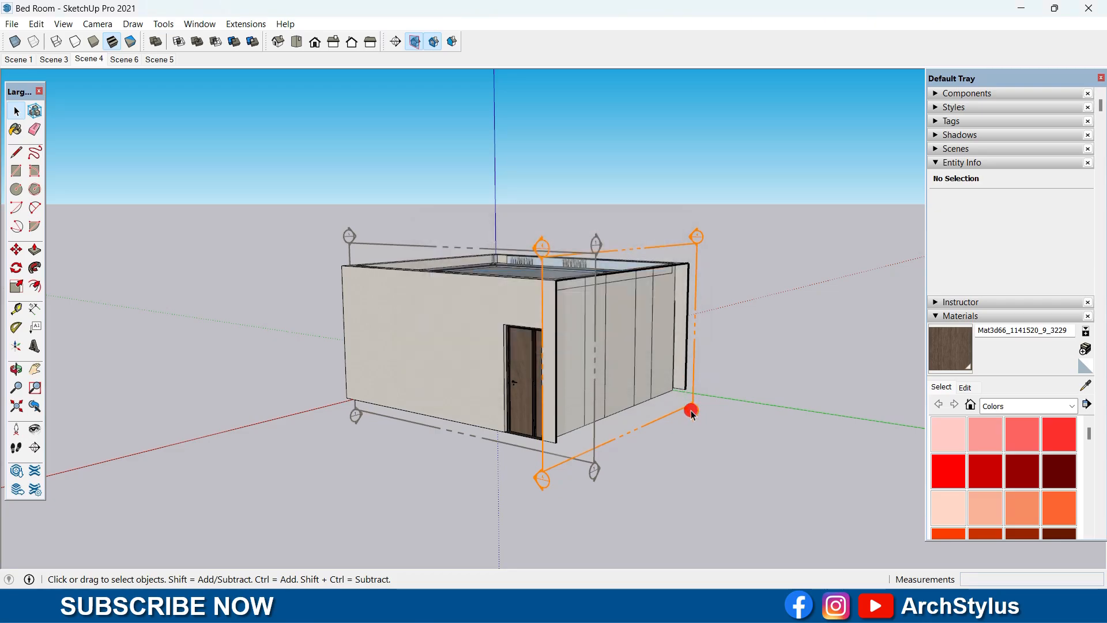
Move the new section plane about 2' 7" into the room so it cuts past the outer wall.
click(693, 412)
key(m)
click(786, 398)
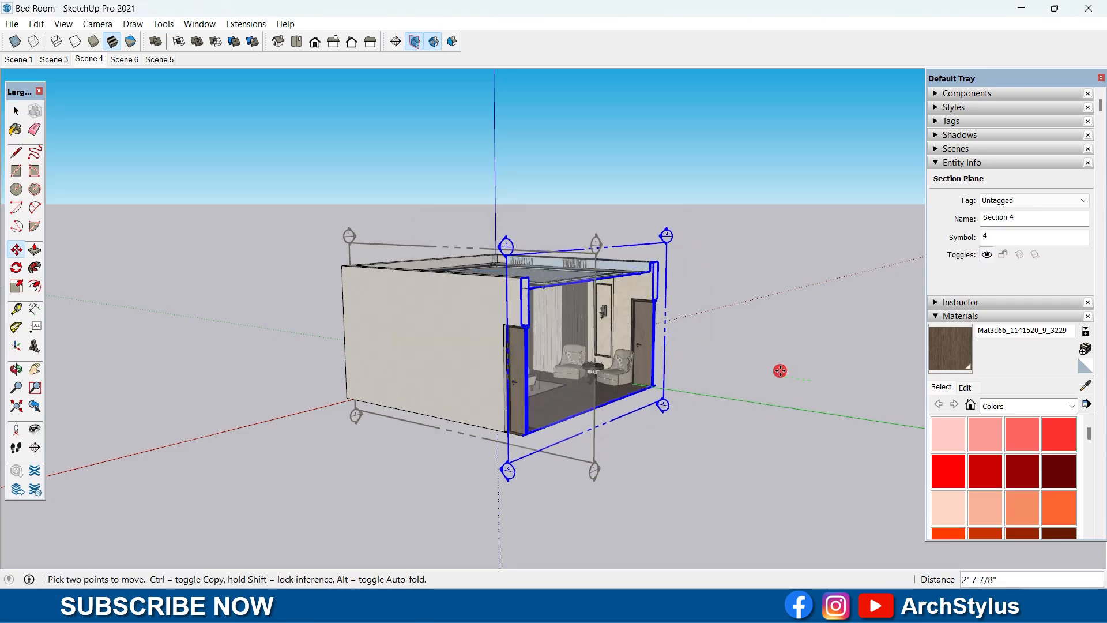
click(780, 371)
key(space)
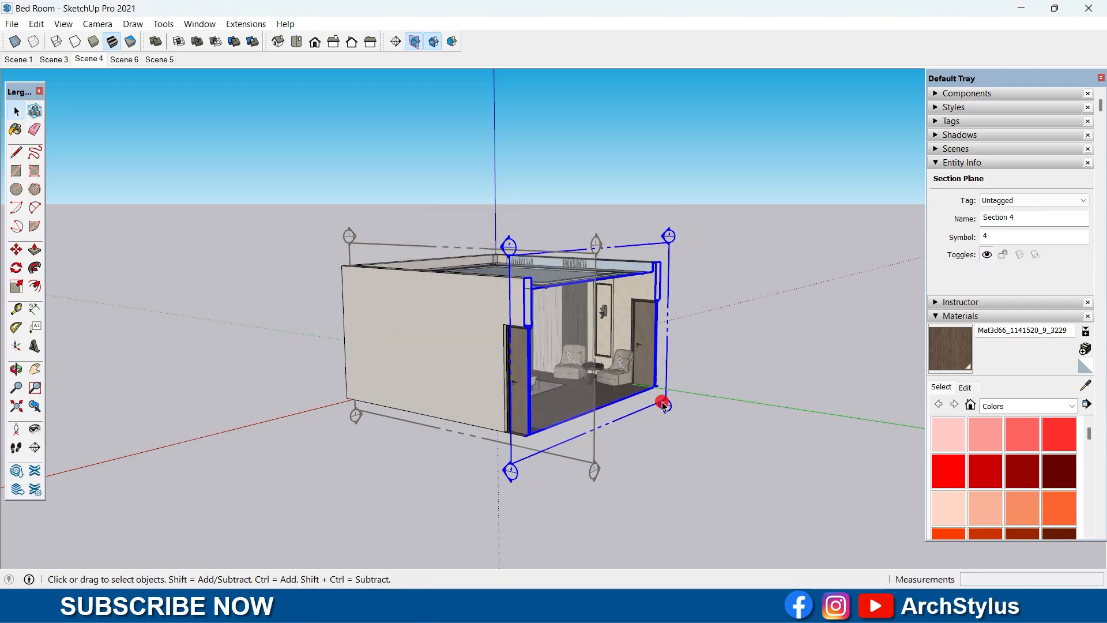
Align the view to the Section 4 plane facing the bed wall, and return to the previous camera view.
right_click(658, 407)
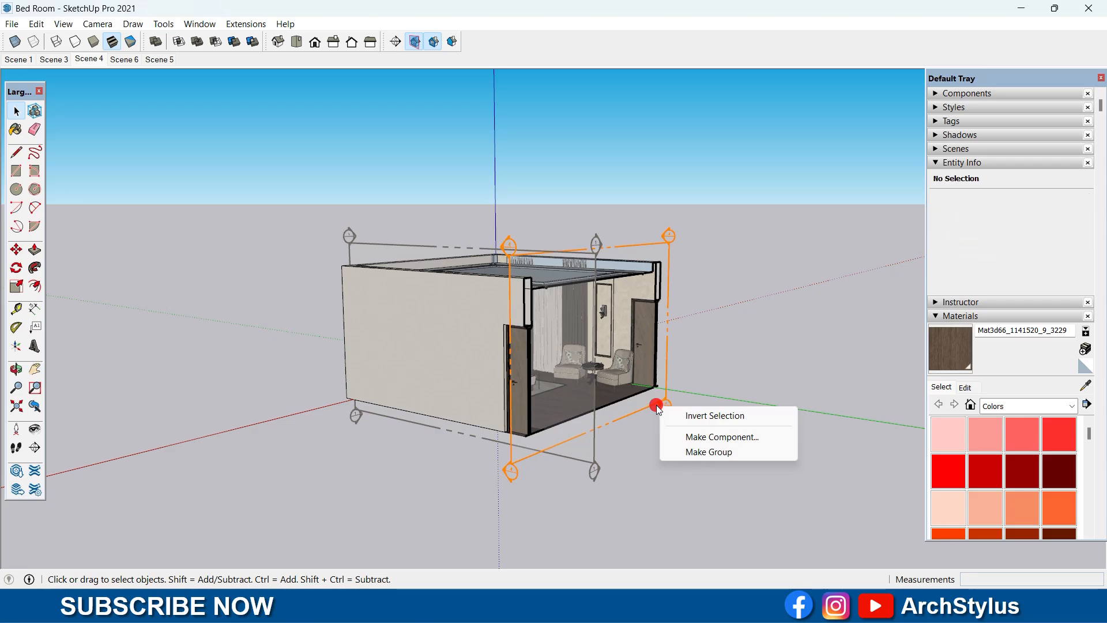
click(660, 401)
right_click(665, 403)
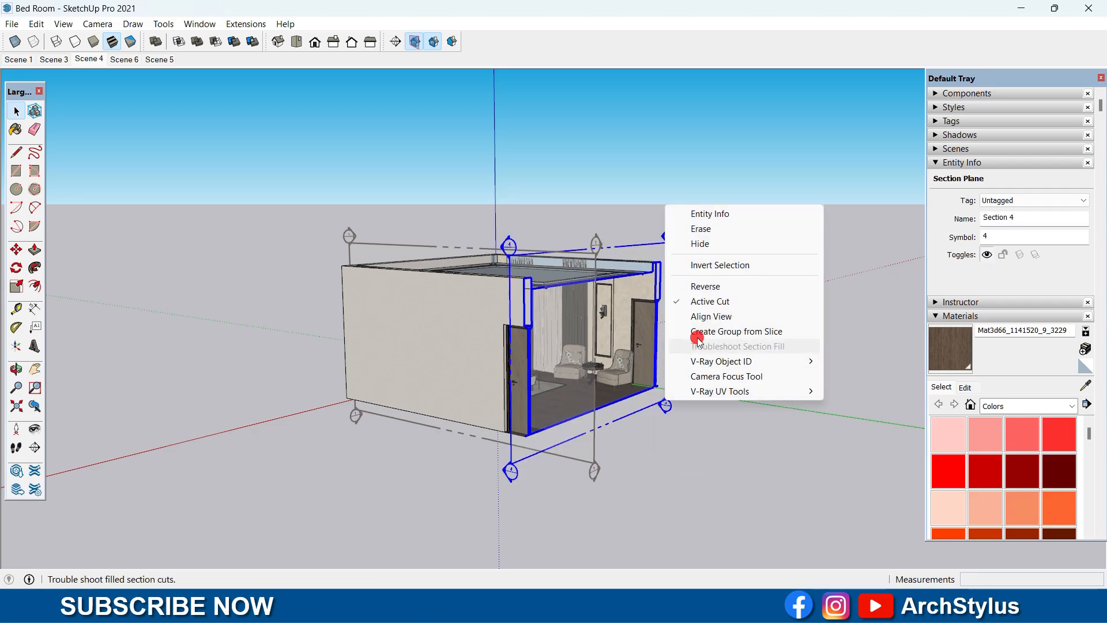
click(705, 316)
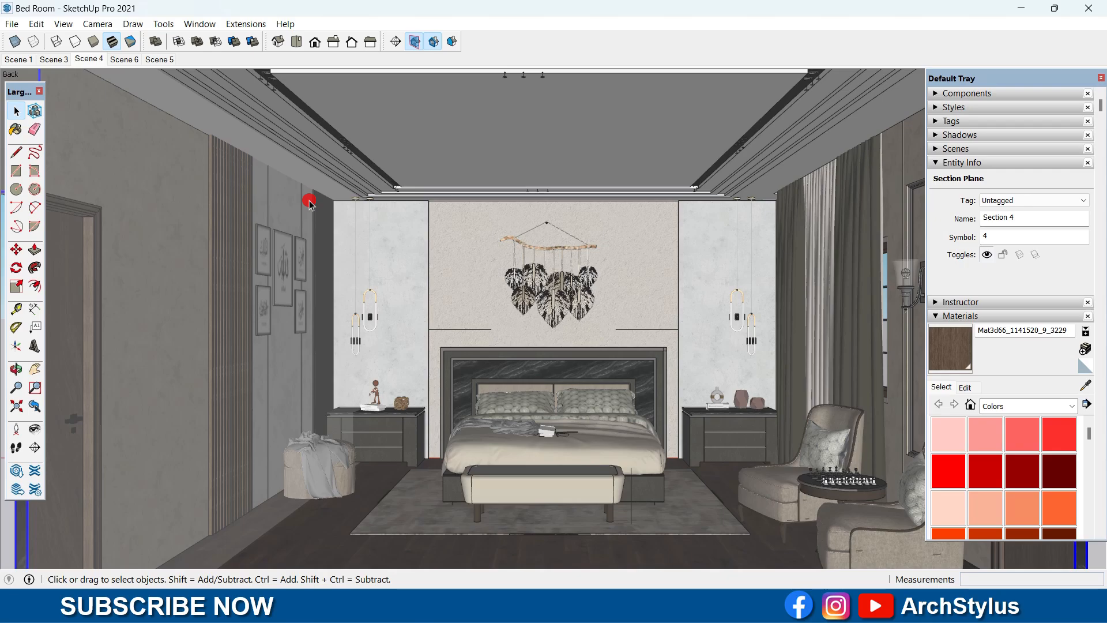
click(35, 406)
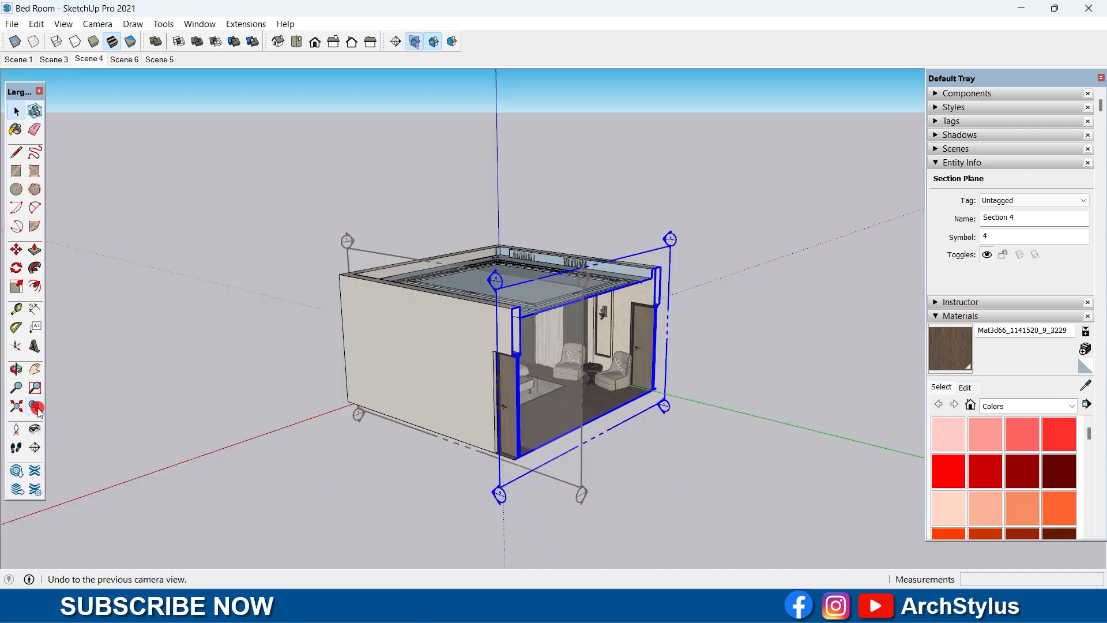
Examine the commands available for the Section 4 plane in front of the bed.
click(300, 428)
middle_drag(559, 375, 638, 287)
click(640, 288)
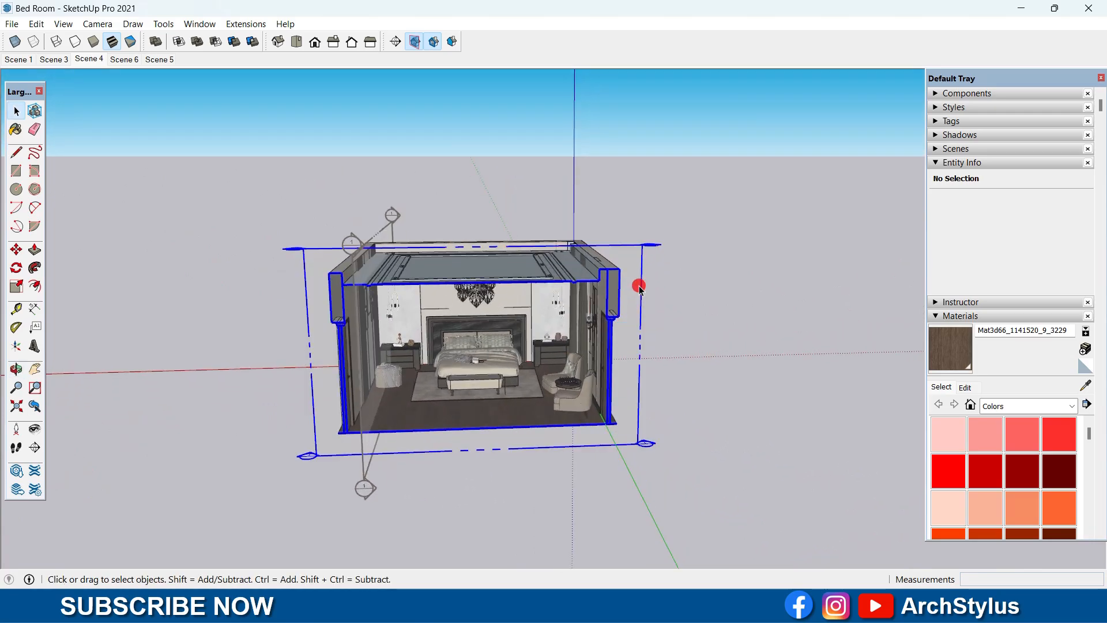
right_click(641, 287)
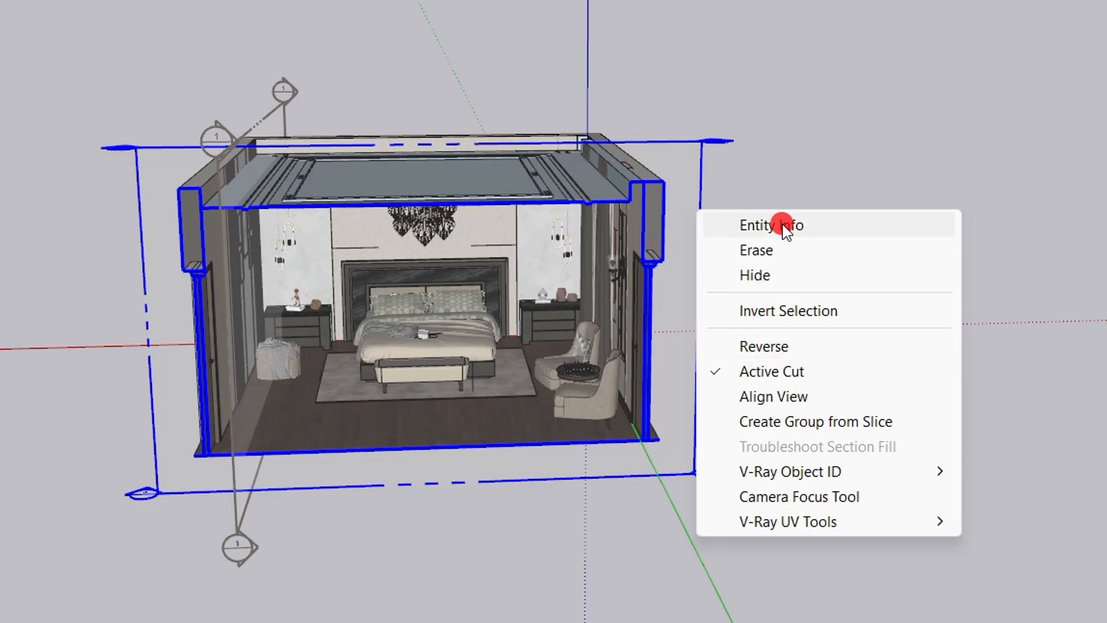
click(759, 203)
Reverse the cutting direction of the Section 4 plane, and reverse it back to face the bed.
scroll(133, 513, up, 5)
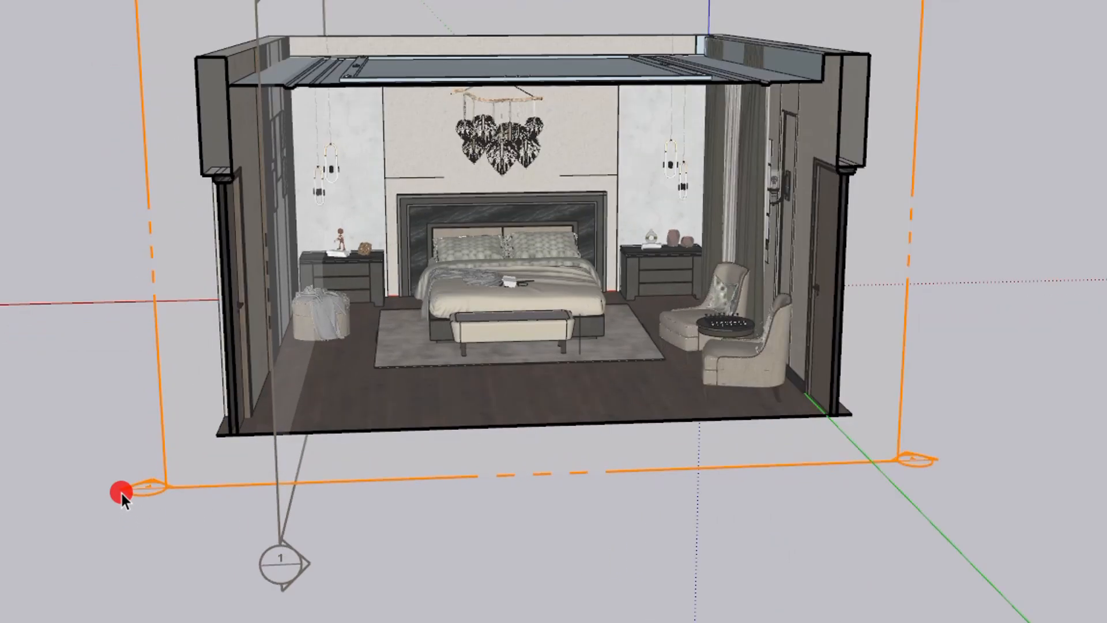
middle_drag(122, 493, 701, 572)
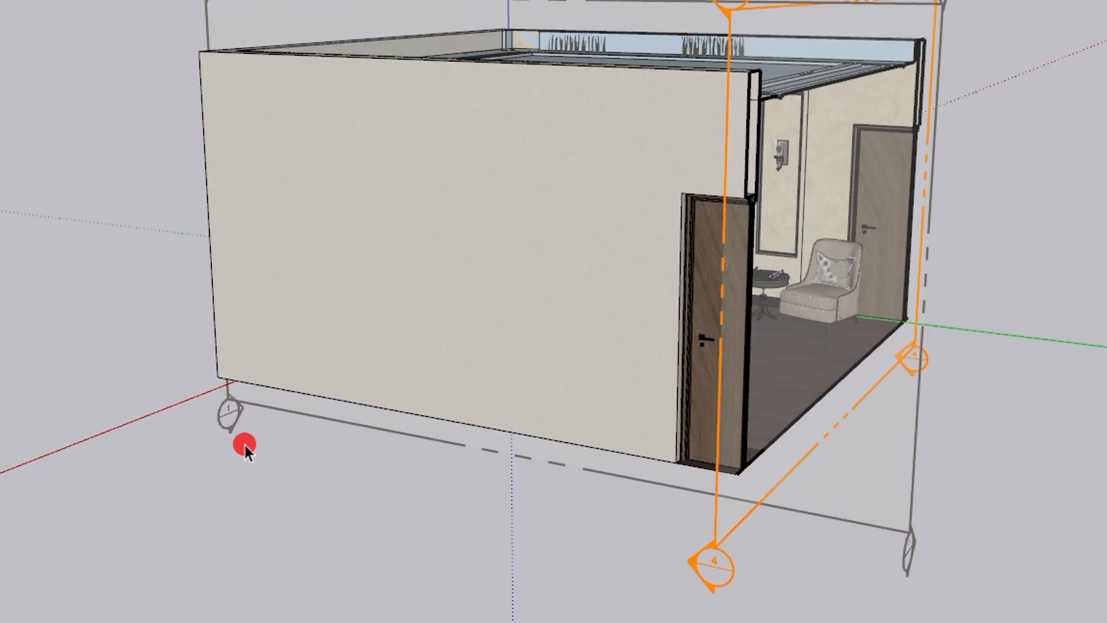
right_click(696, 558)
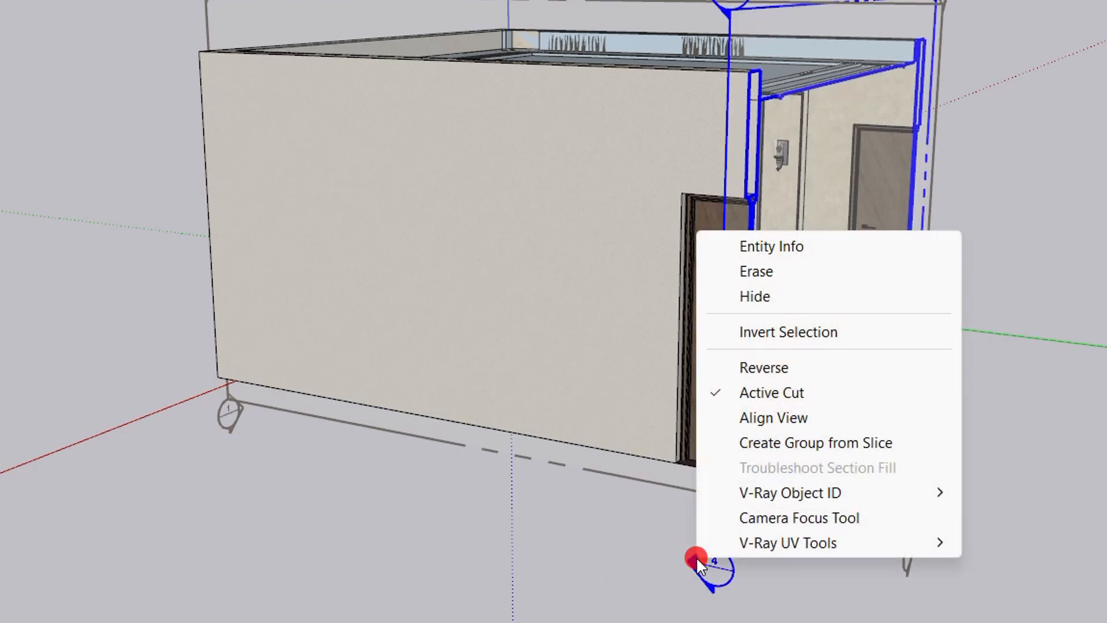
click(762, 373)
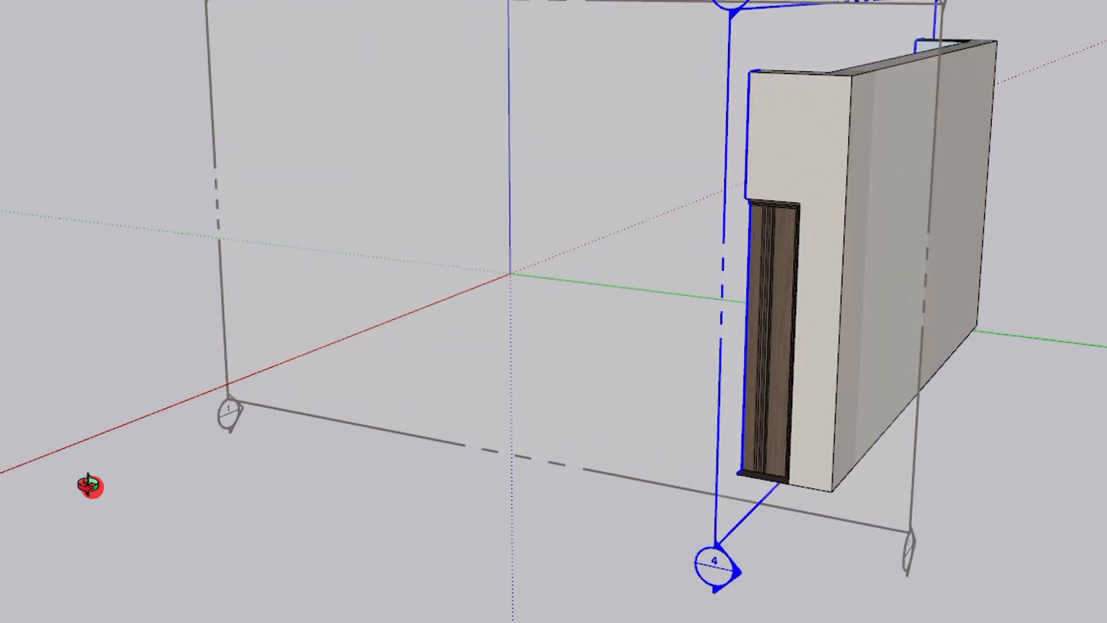
middle_drag(89, 486, 788, 548)
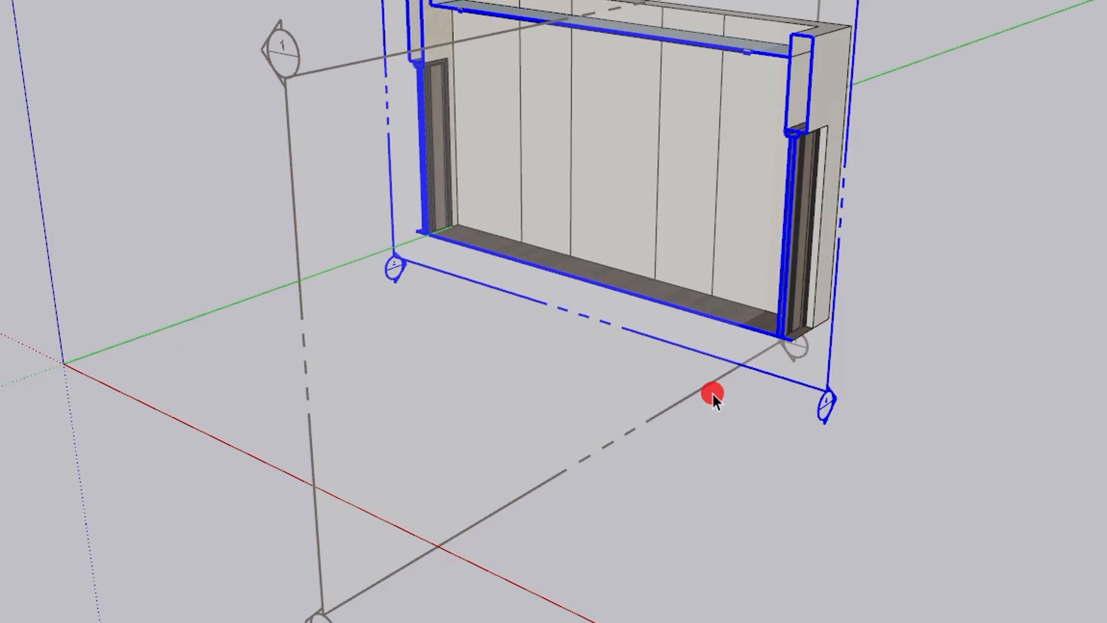
right_click(827, 405)
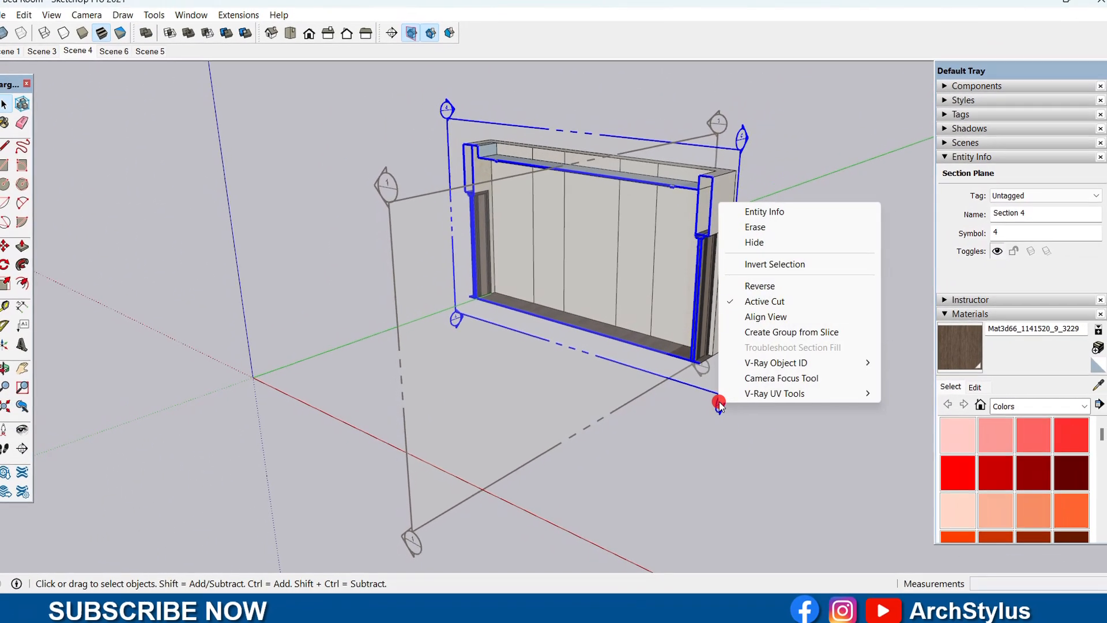
click(752, 286)
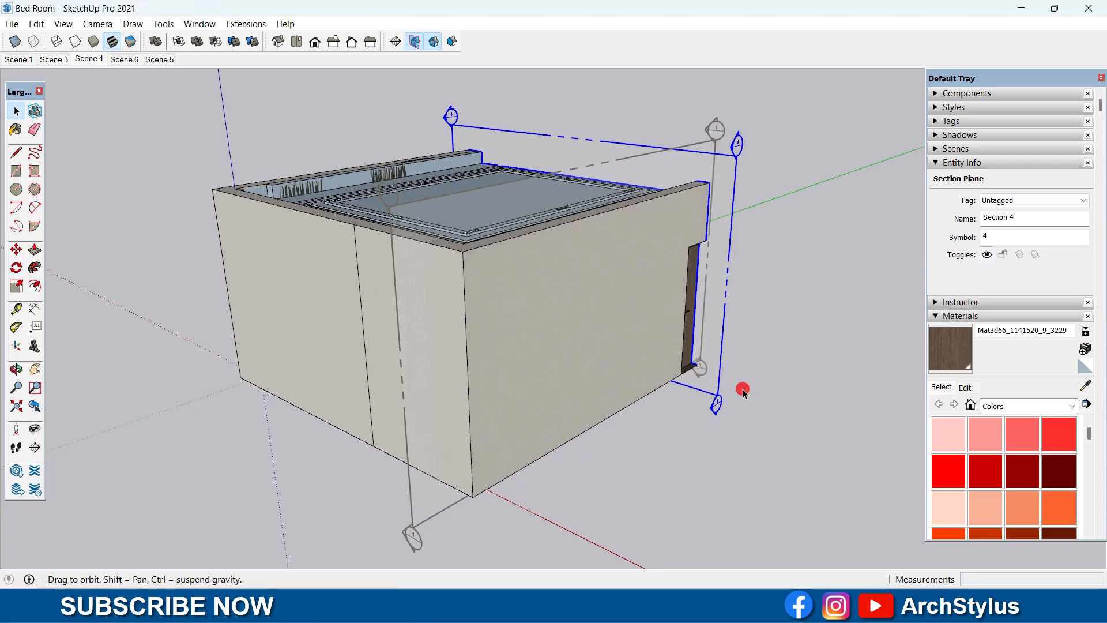
Delete the inactive LEFT section plane, keeping only the Section 4 plane.
middle_drag(743, 391, 577, 503)
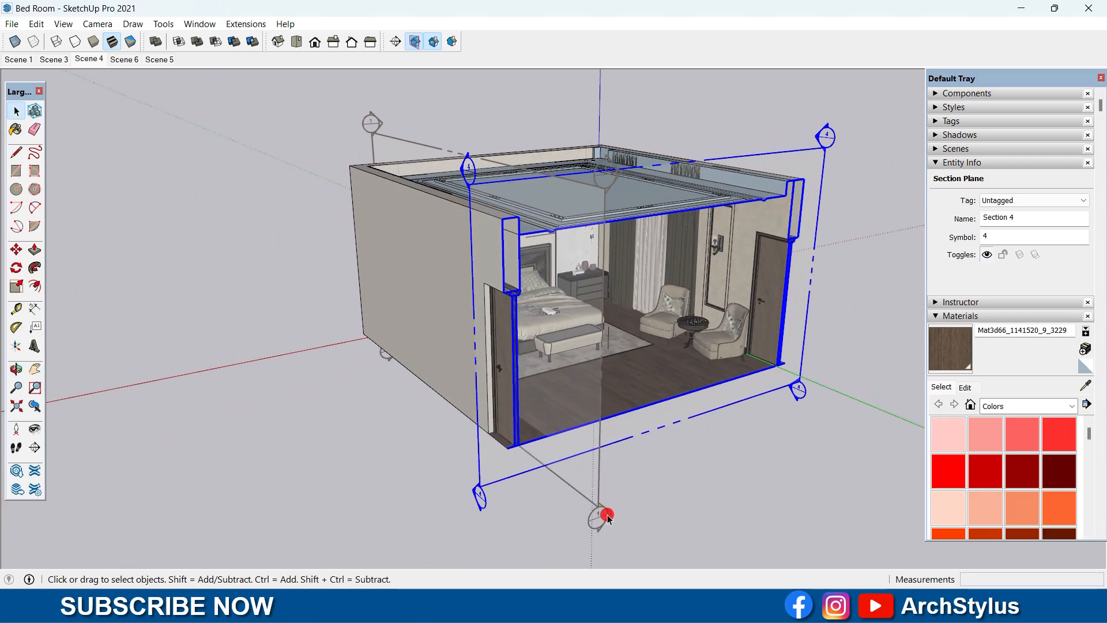
click(602, 516)
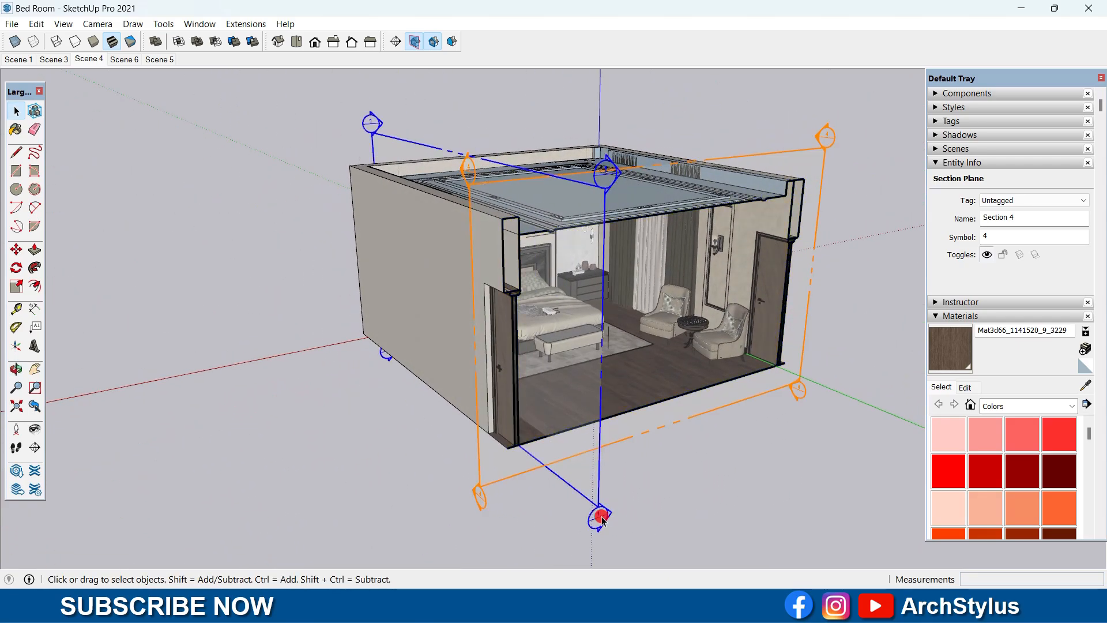
key(Delete)
Hide the section plane display and view the cut bedroom from the front.
middle_drag(655, 477, 483, 342)
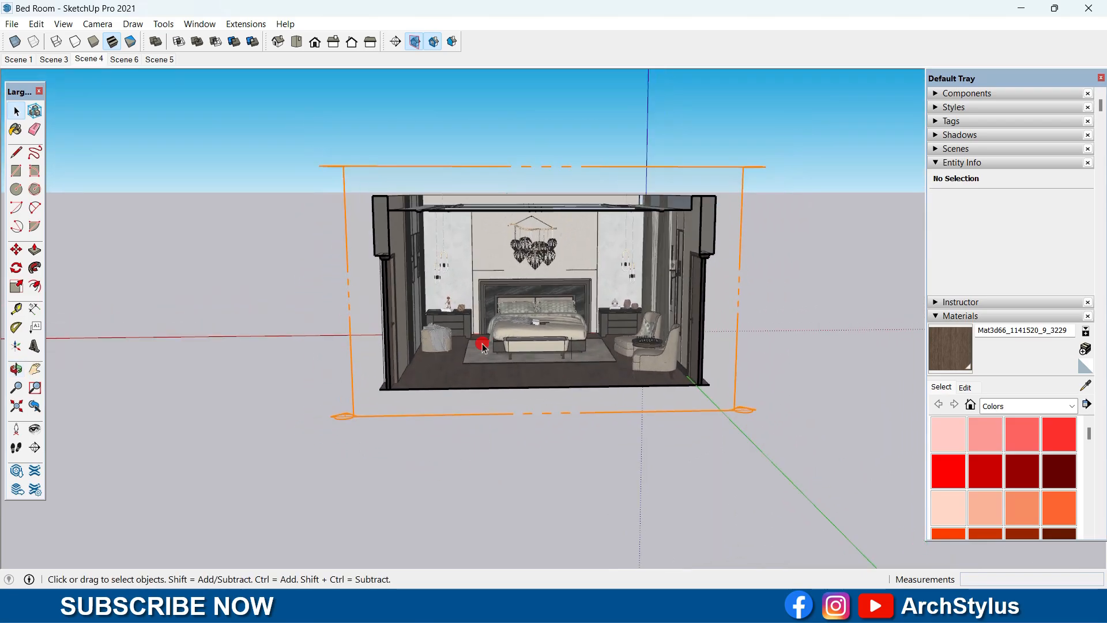
click(415, 41)
scroll(432, 346, up, 5)
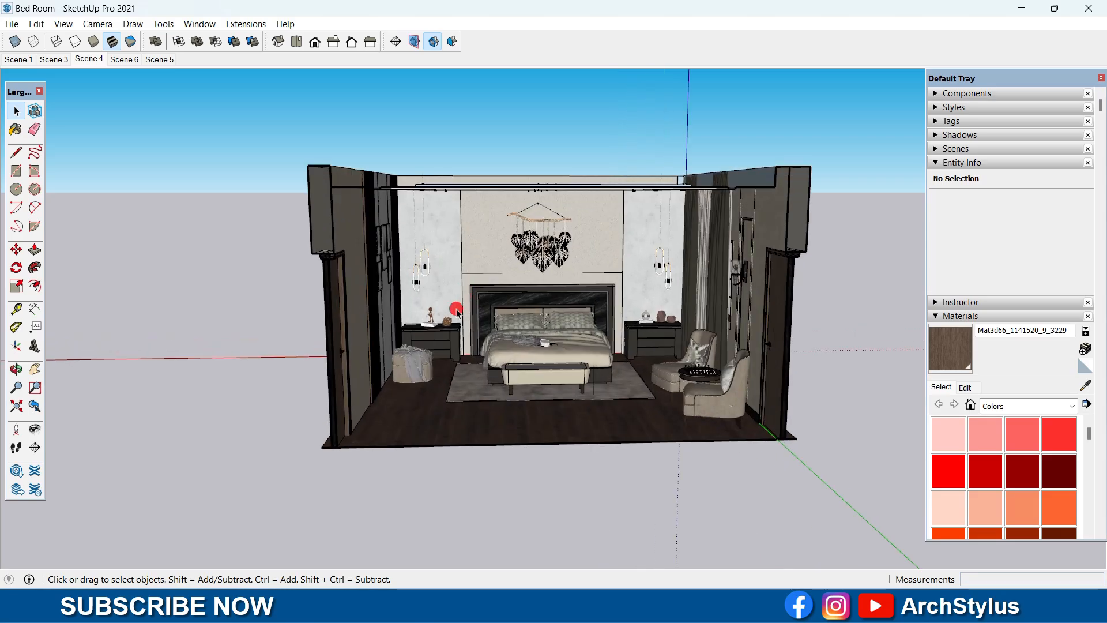
middle_drag(456, 310, 449, 359)
scroll(503, 310, up, 5)
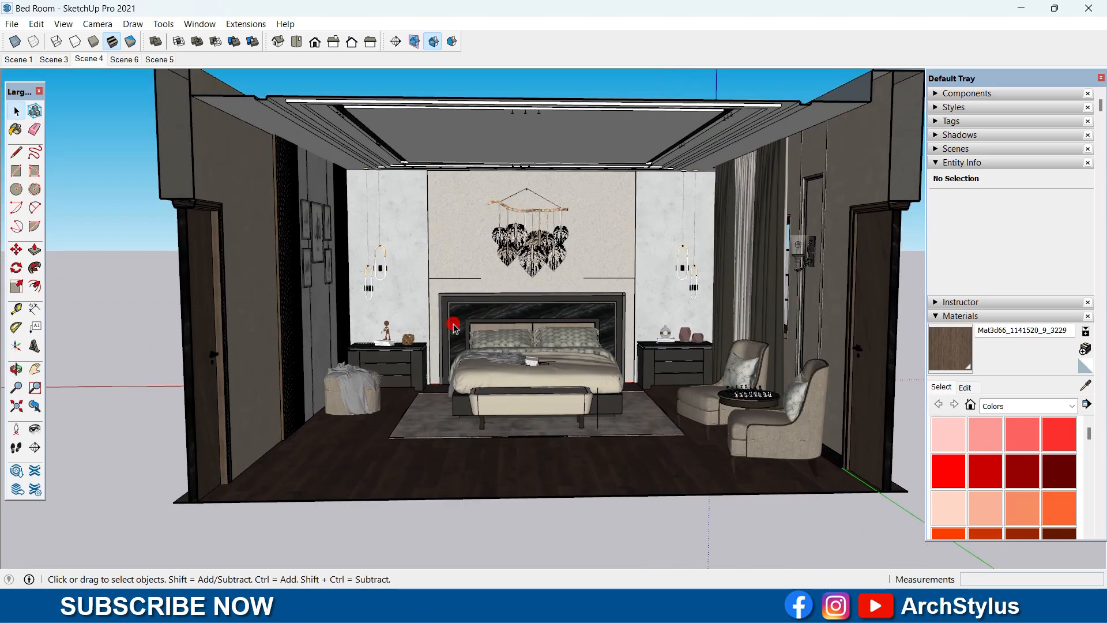
scroll(454, 328, down, 2)
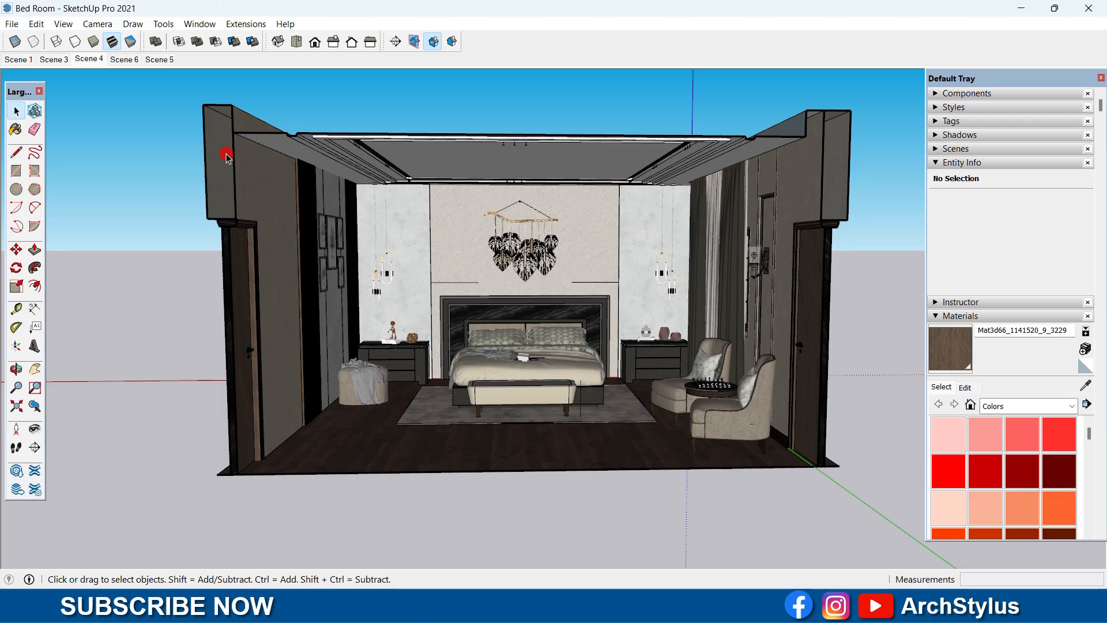
middle_drag(830, 187, 217, 168)
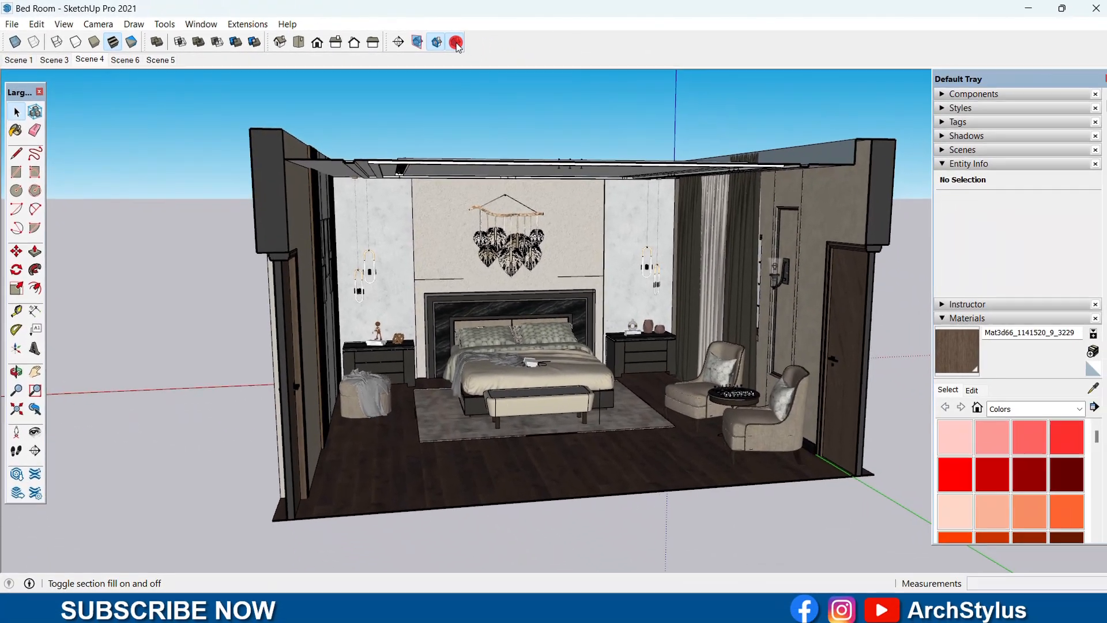
Turn on section fill and inspect the cut faces of the walls up close.
middle_drag(404, 173, 623, 240)
scroll(573, 183, up, 2)
scroll(576, 240, up, 3)
scroll(626, 245, down, 3)
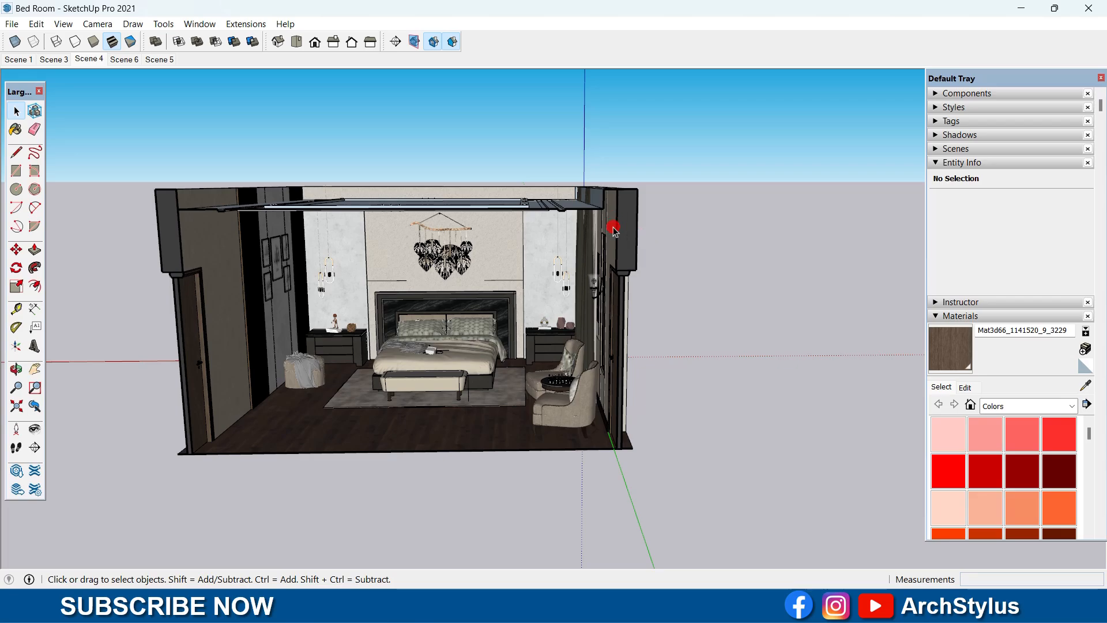
Switch the camera of the bedroom section view to Parallel Projection.
click(92, 24)
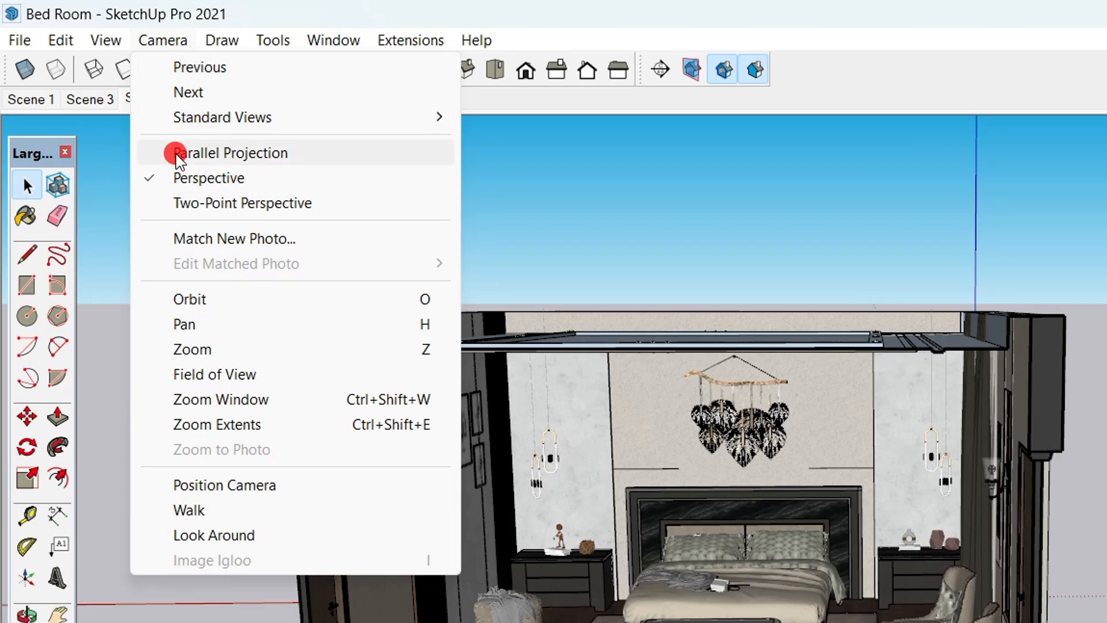
click(179, 154)
click(163, 40)
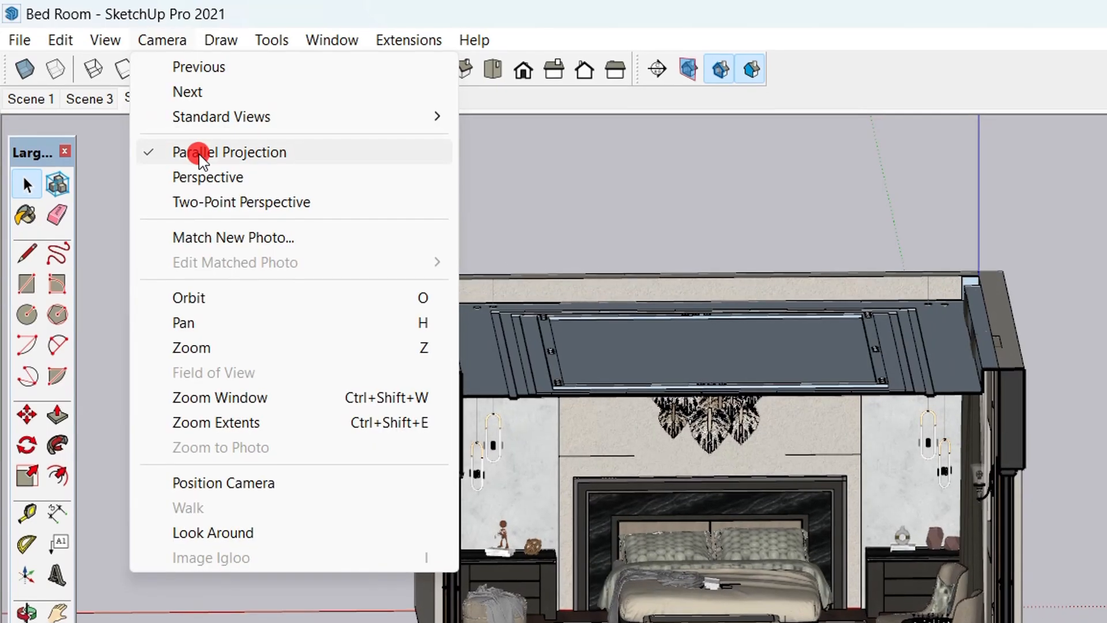
click(333, 39)
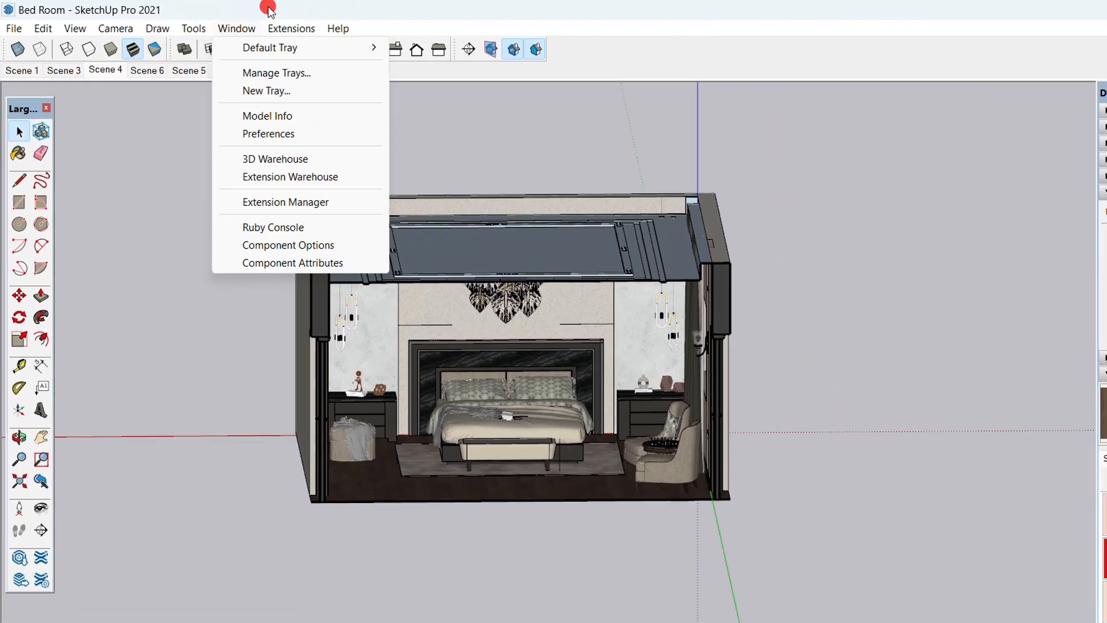
Show the cut bedroom in the standard Back view, with the section filling the drawing area.
click(268, 7)
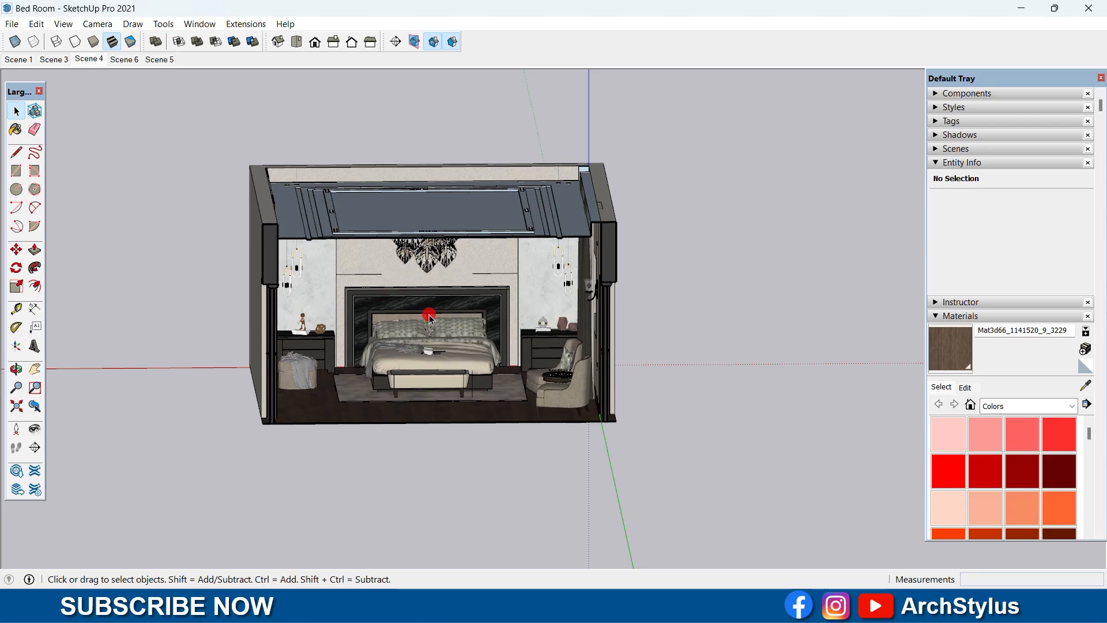
click(351, 42)
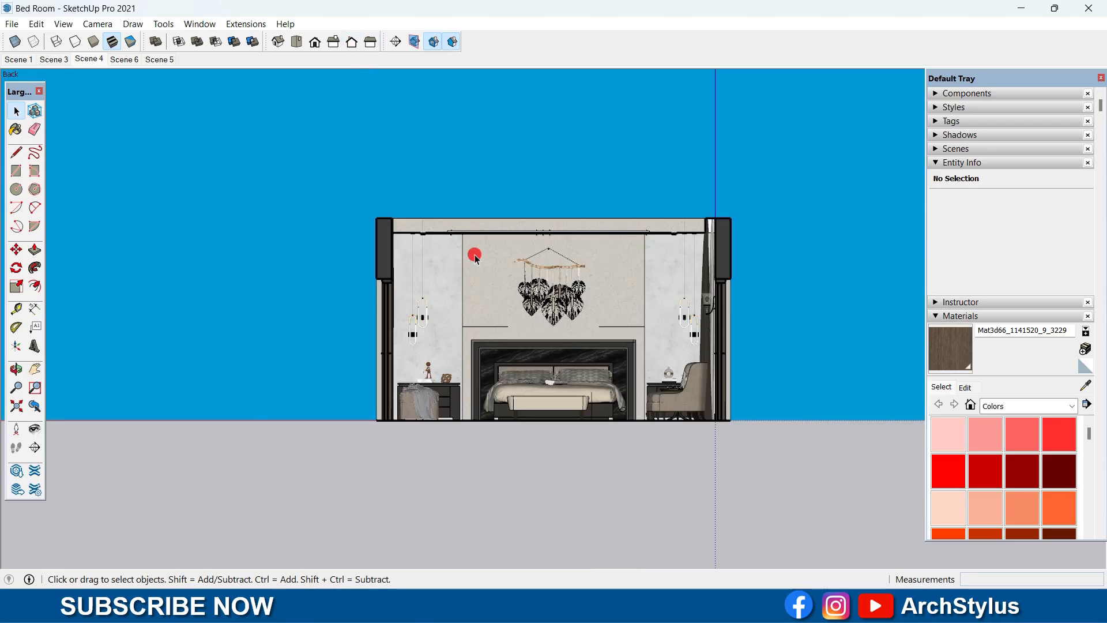
scroll(722, 358, up, 3)
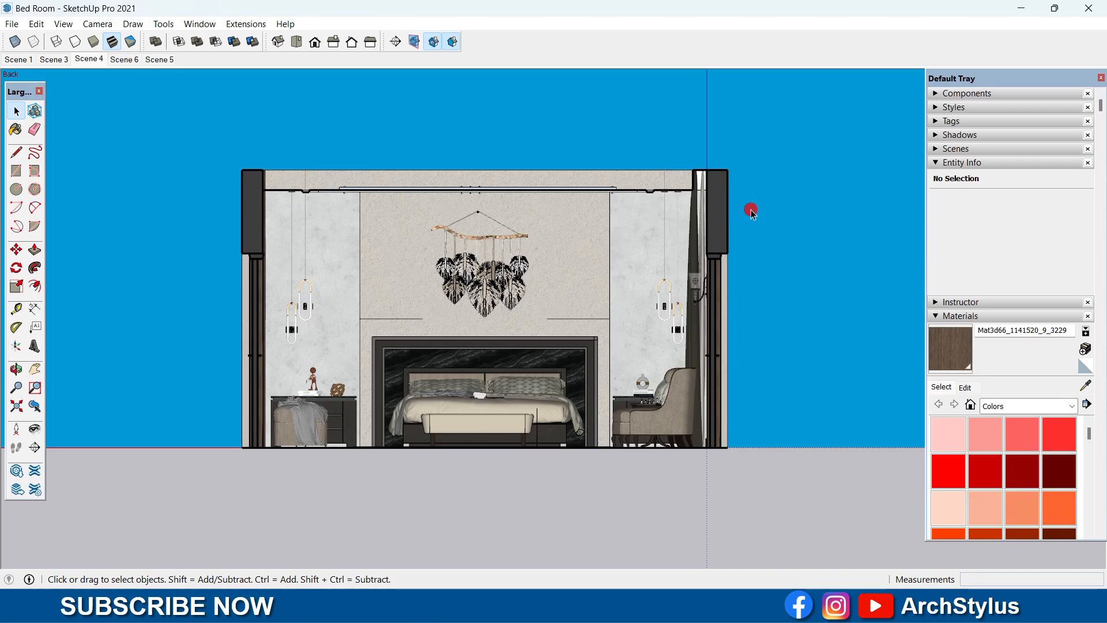
Switch the camera of the bedroom section view back to Perspective and view the room from an angle.
click(96, 24)
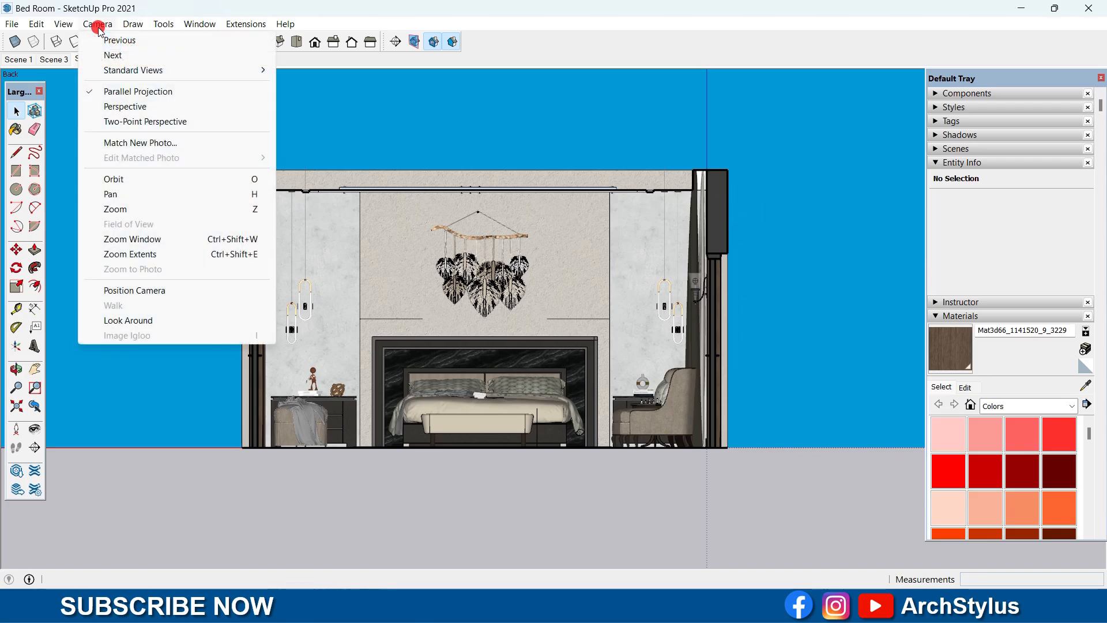
click(125, 107)
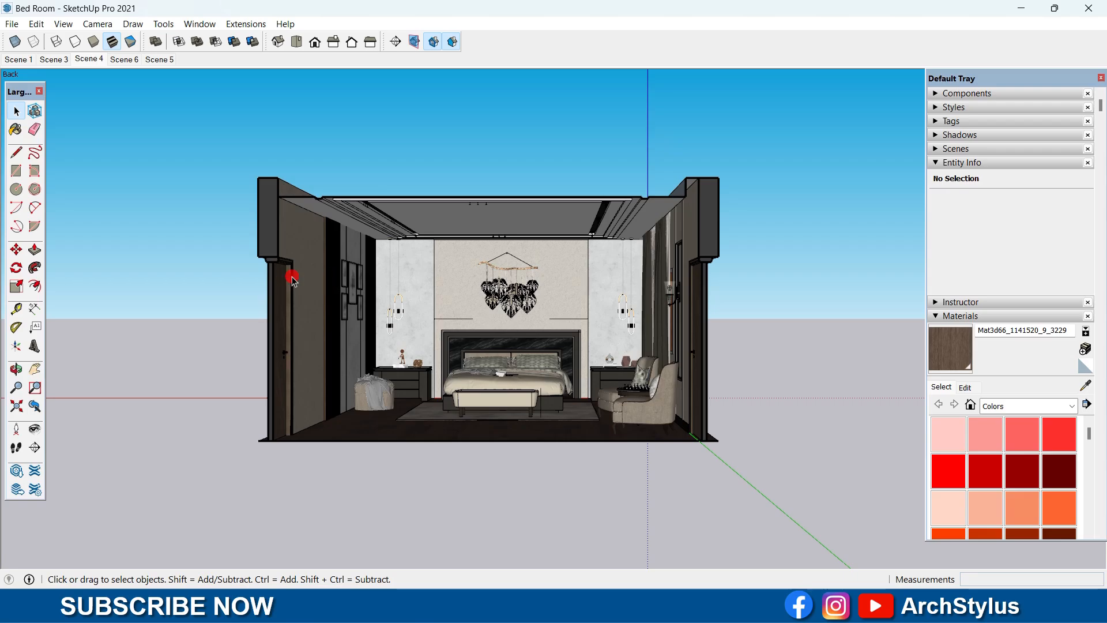
middle_drag(306, 274, 370, 309)
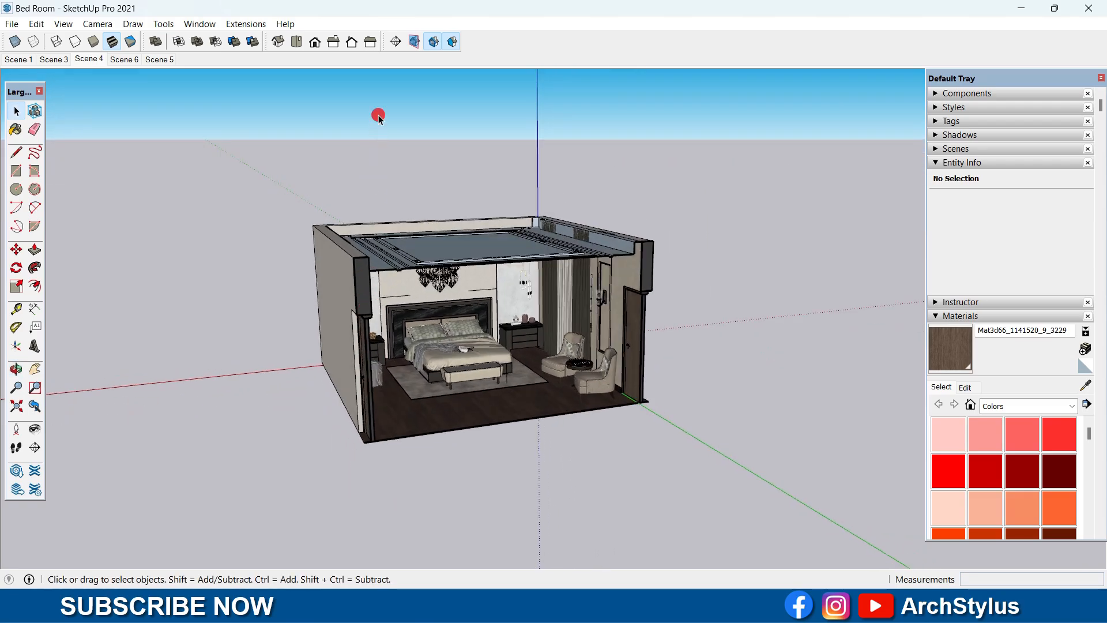
Display the section planes again and delete the Section 4 plane from the bedroom.
click(412, 43)
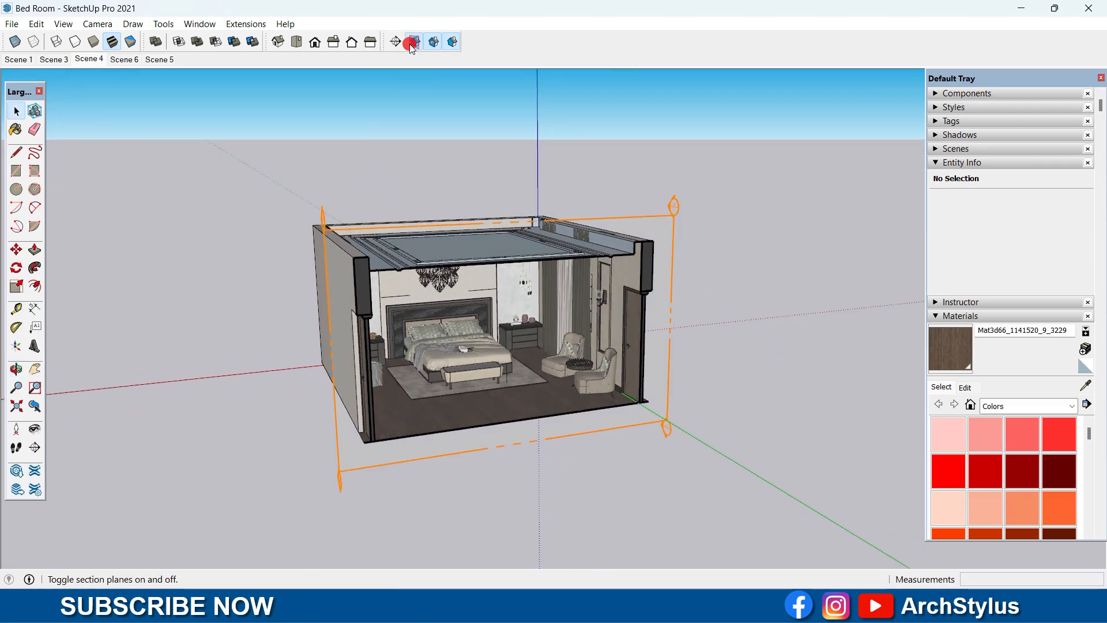
click(675, 211)
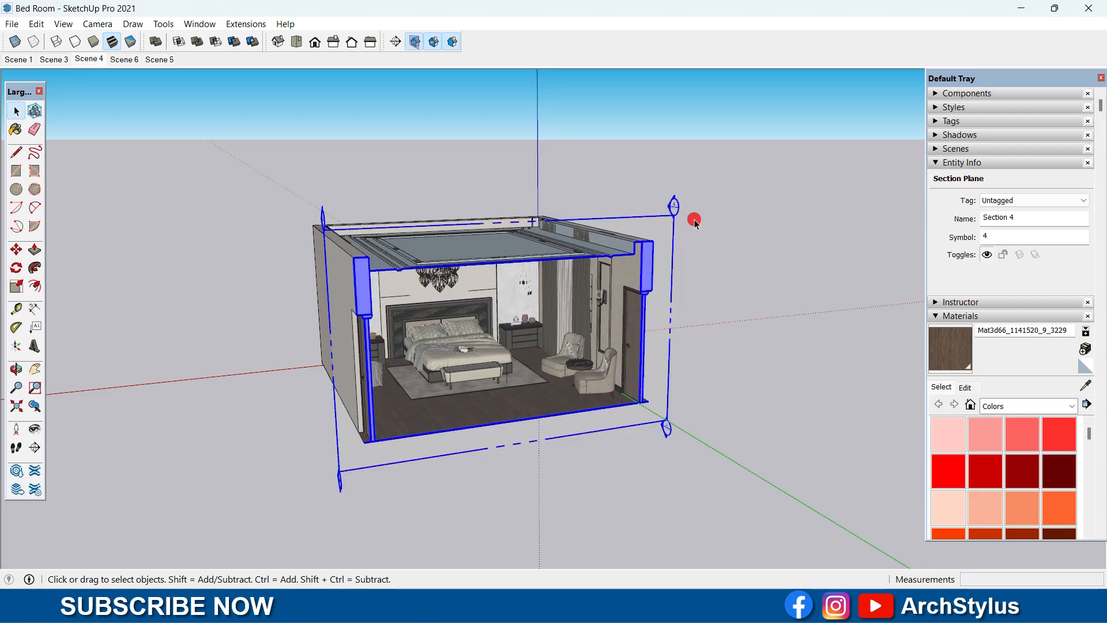
key(Delete)
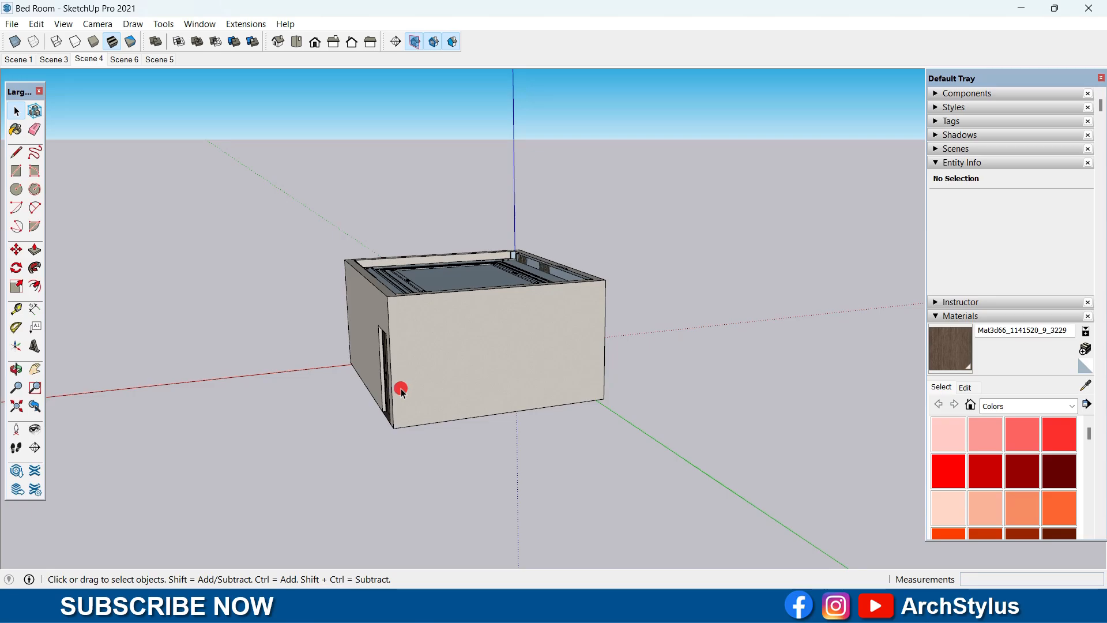
Draw a rectangle about 6' 11" by 18' 3" on the ground in front of the bedroom.
key(r)
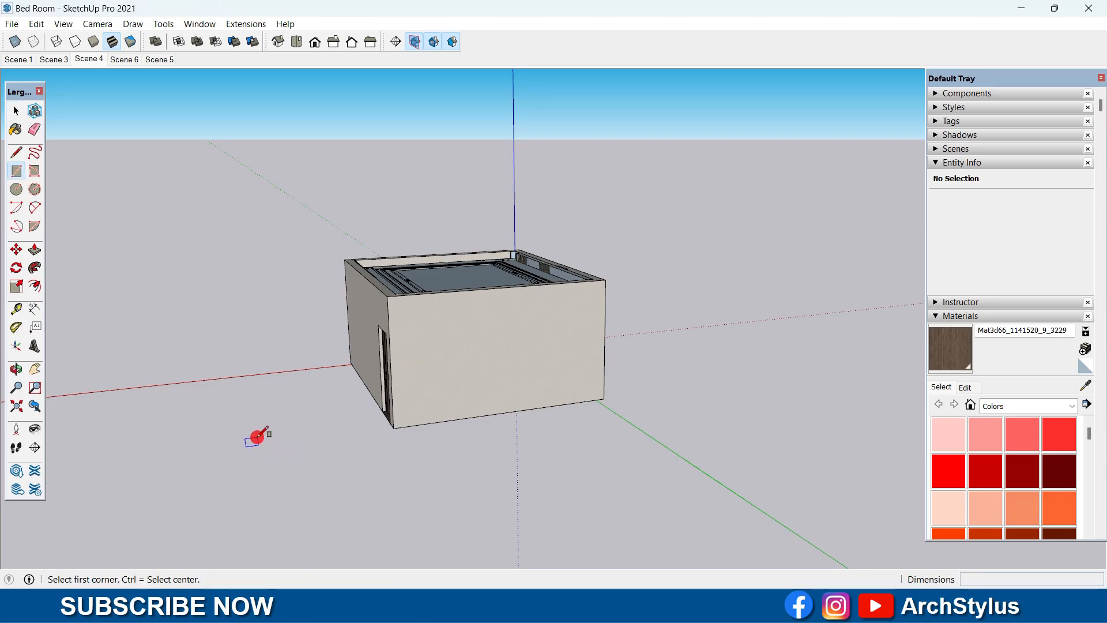
click(257, 434)
click(405, 526)
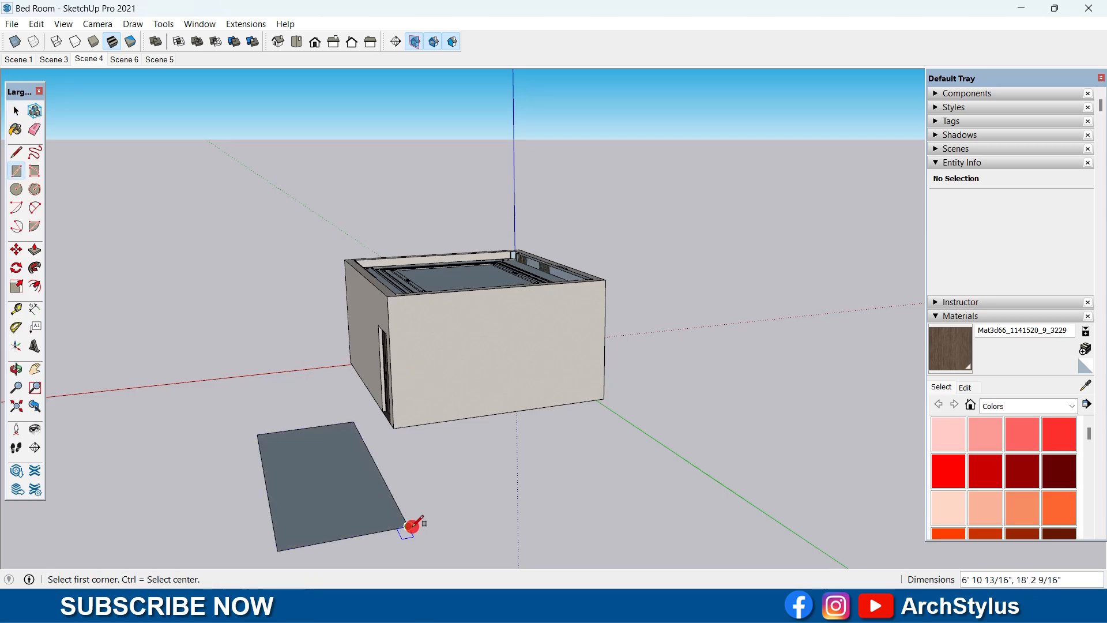